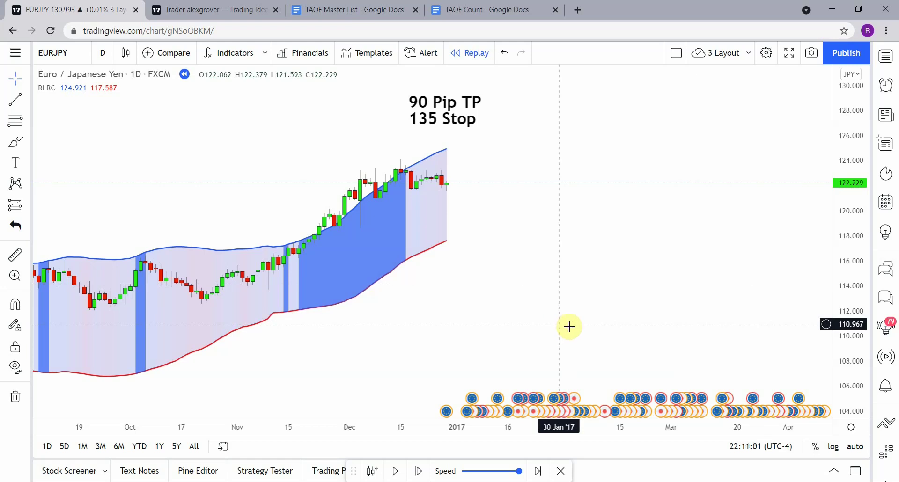
Switch to the TAOF Count Google Doc listing 185 winning indicators
click(492, 8)
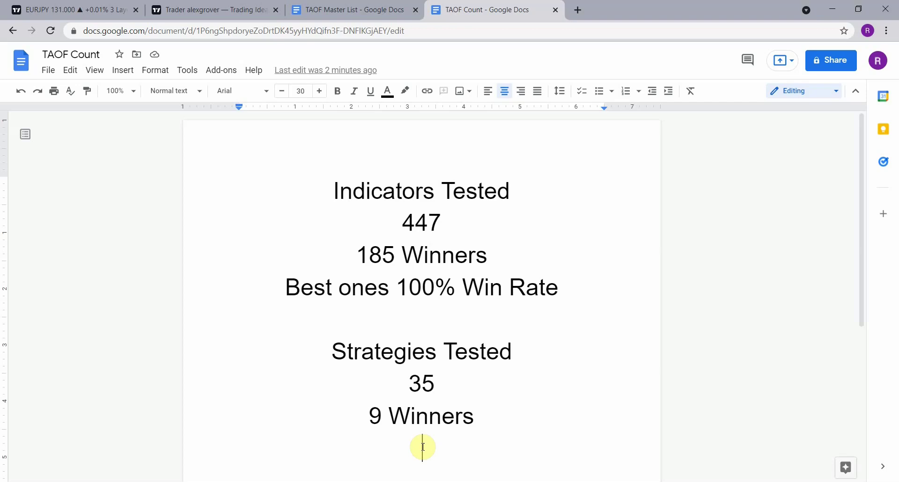
Back on the EURJPY chart, check RLRC's Color 0 and Color 9 backgrounds and close its settings unchanged
click(35, 10)
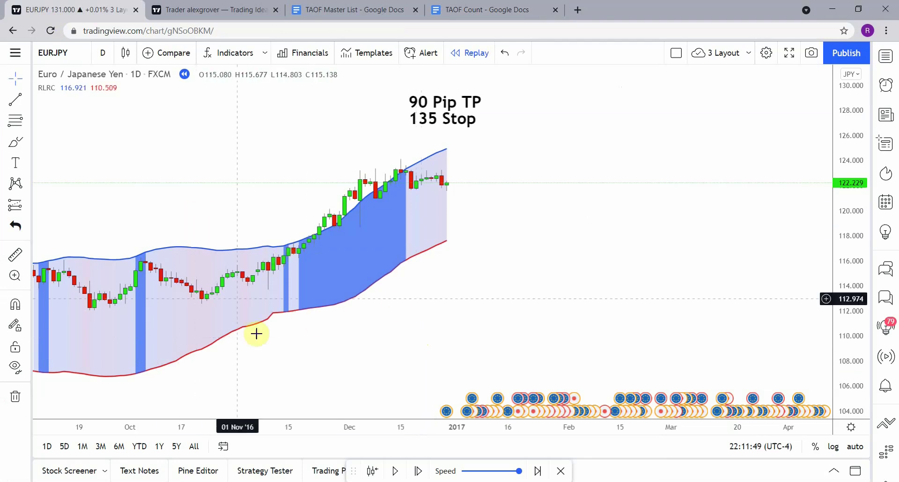
drag(470, 301, 513, 299)
mouse_move(43, 89)
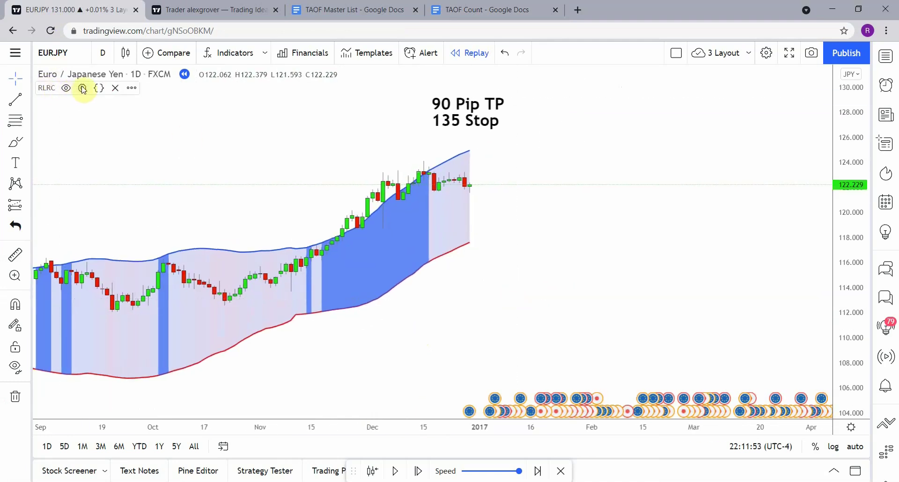
double_click(383, 245)
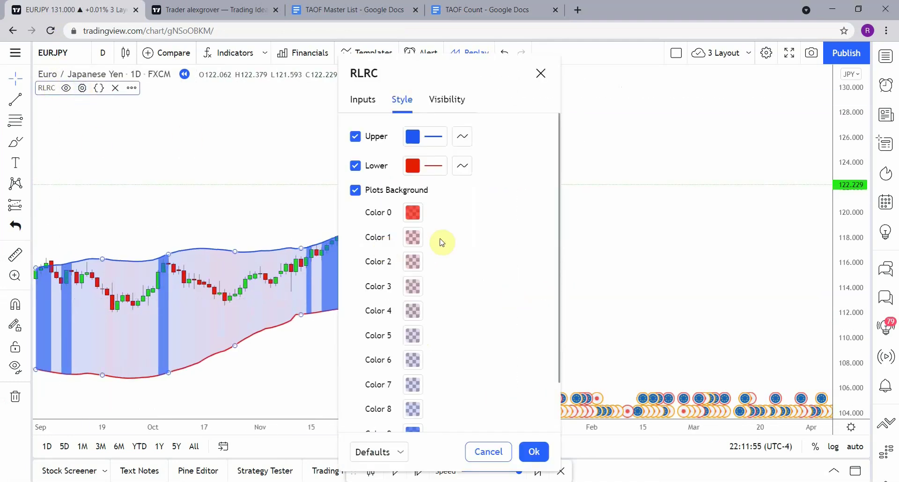
click(412, 215)
click(494, 213)
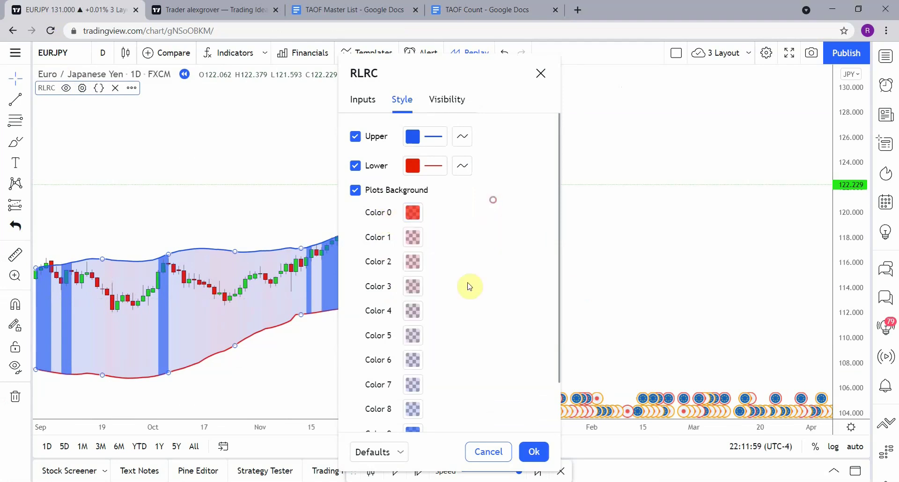
scroll(468, 301, down, 2)
click(411, 383)
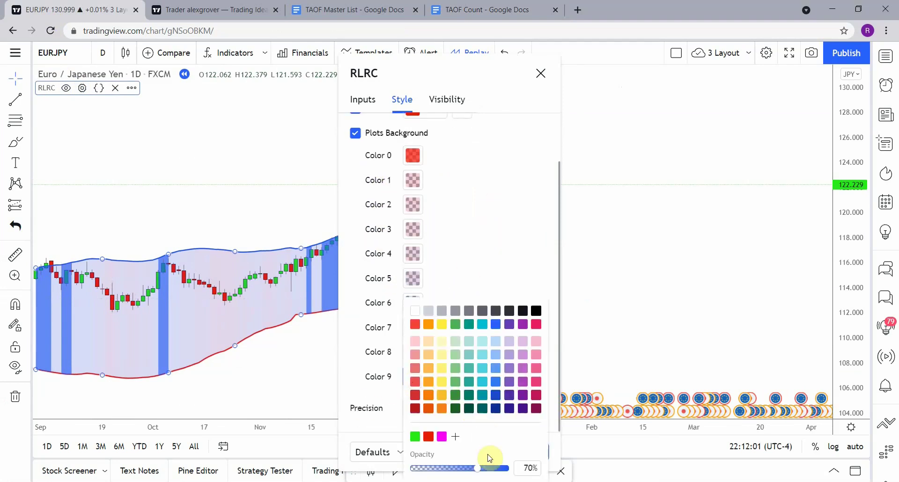
click(498, 236)
click(527, 445)
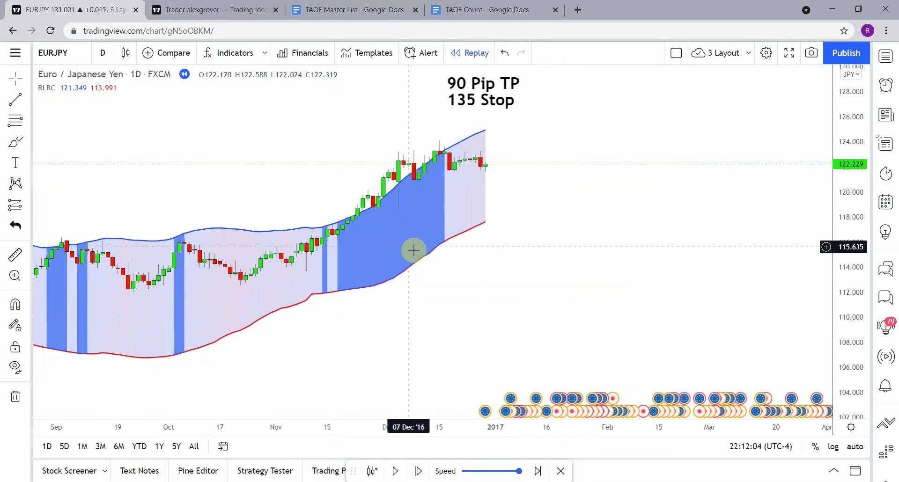
Pan back through 2016 to inspect earlier blue and red RLRC signals
scroll(414, 251, left, 10)
scroll(275, 375, left, 10)
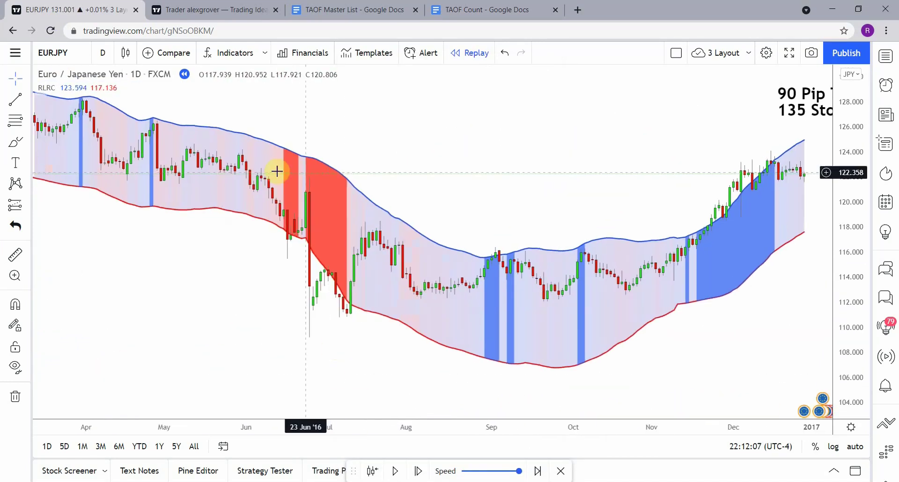
drag(254, 297, 341, 297)
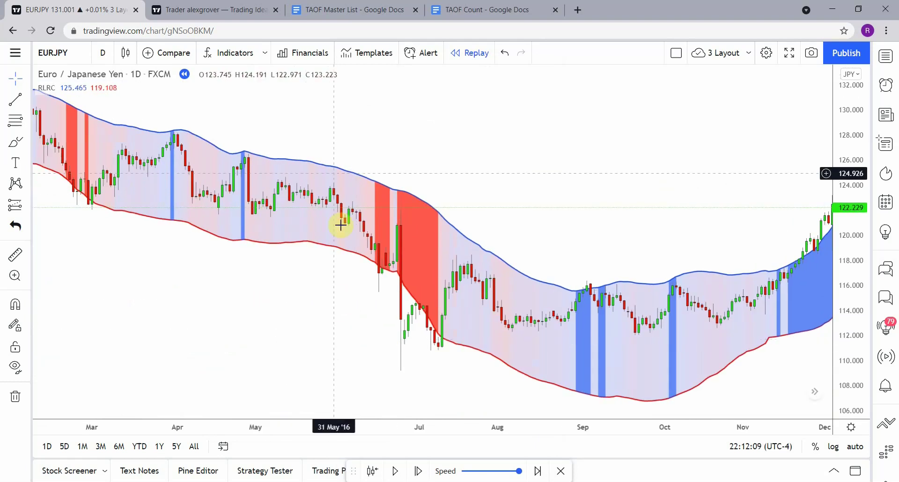
scroll(315, 333, up, 3)
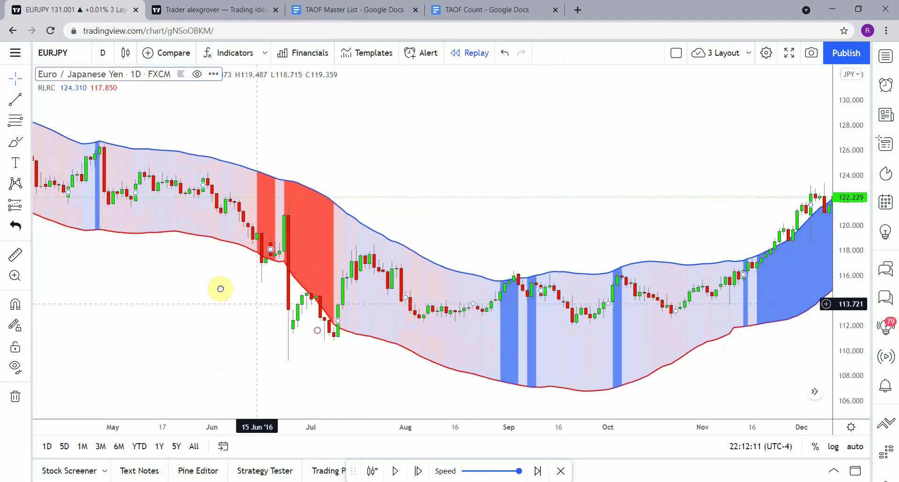
scroll(220, 289, right, 10)
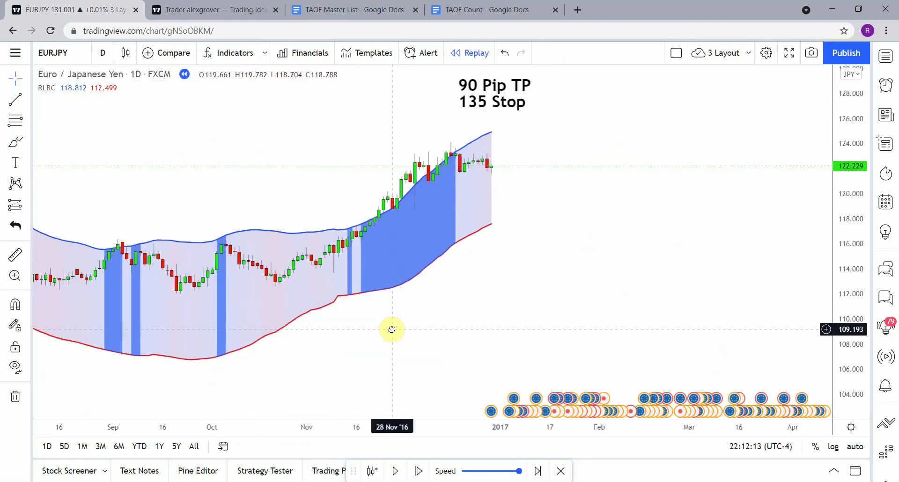
drag(392, 329, 398, 343)
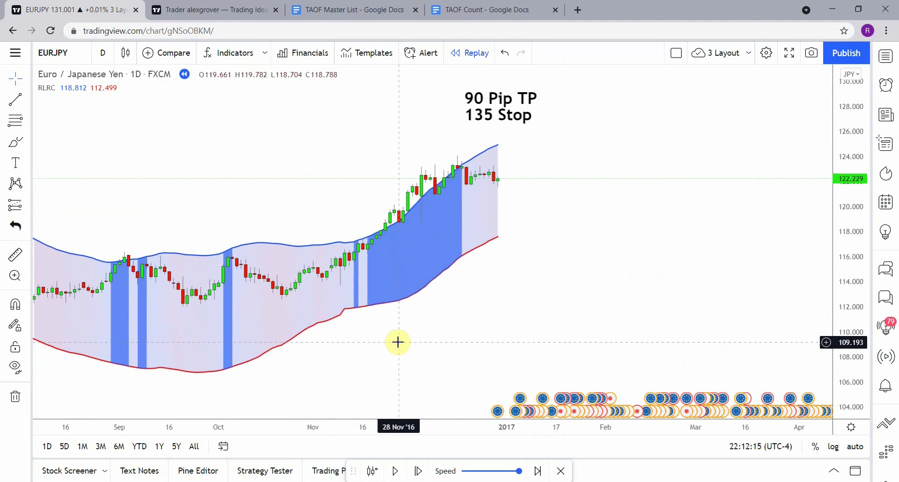
drag(501, 337, 452, 281)
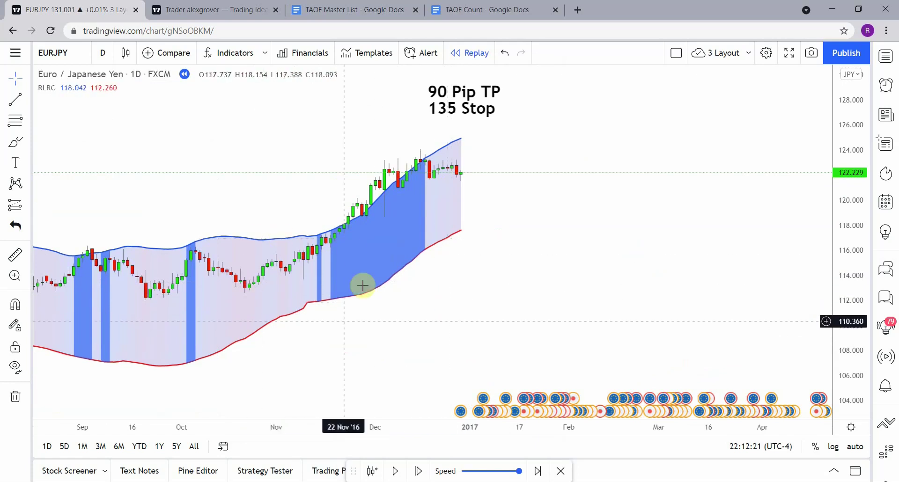
drag(440, 363, 577, 332)
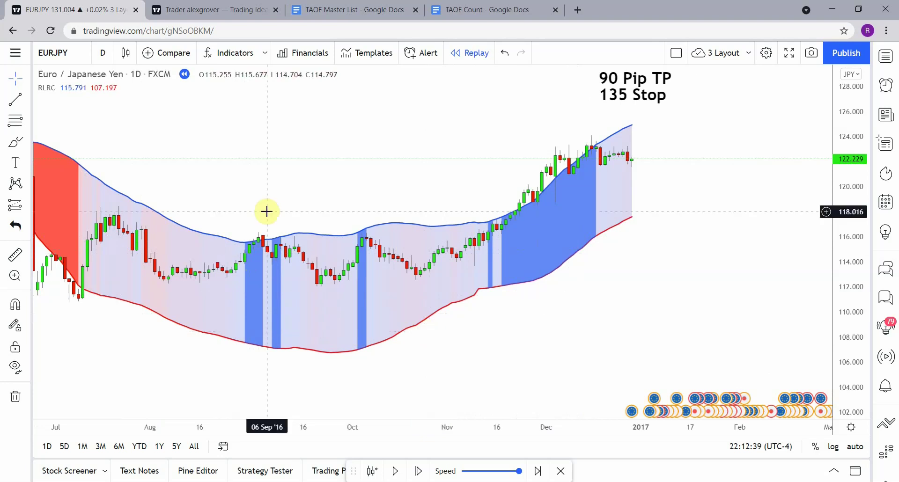
Pan between the June–July 2016 signals and March 2017, settling on September 2016–May 2017
drag(578, 336, 475, 352)
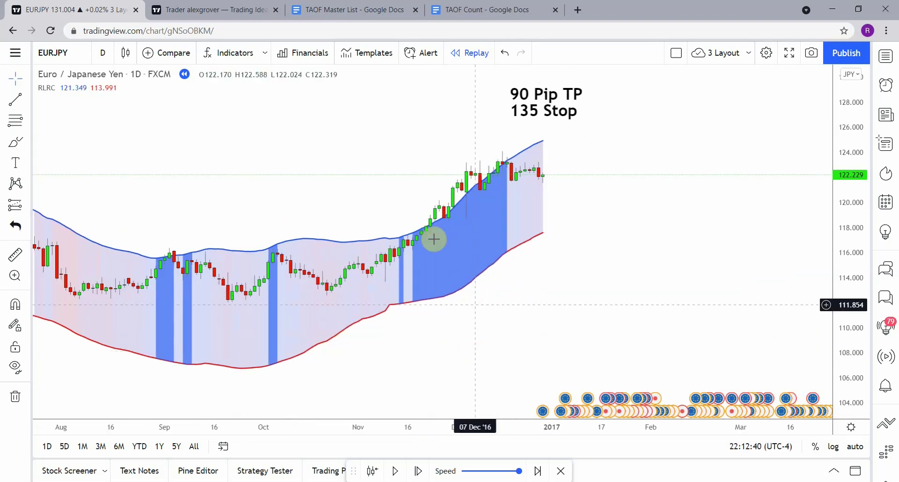
mouse_move(389, 342)
mouse_down()
mouse_move(607, 339)
mouse_move(464, 361)
mouse_move(363, 359)
mouse_move(381, 352)
mouse_up()
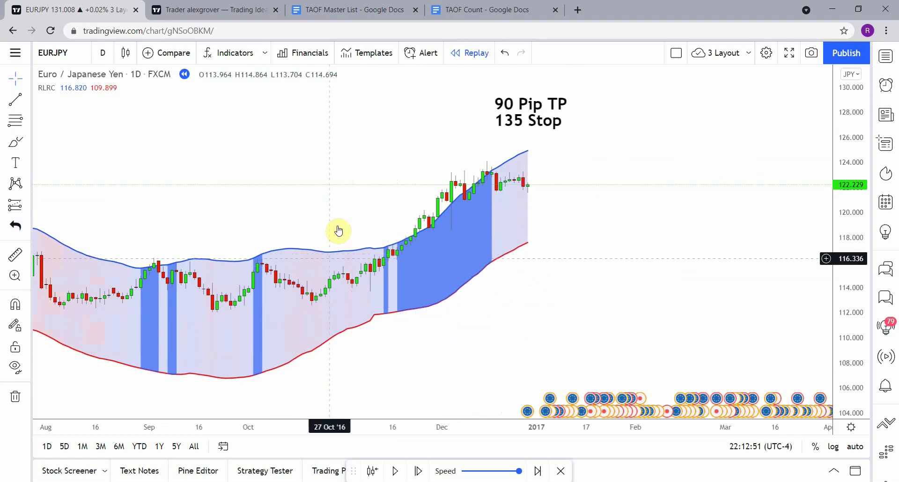
drag(496, 321, 484, 331)
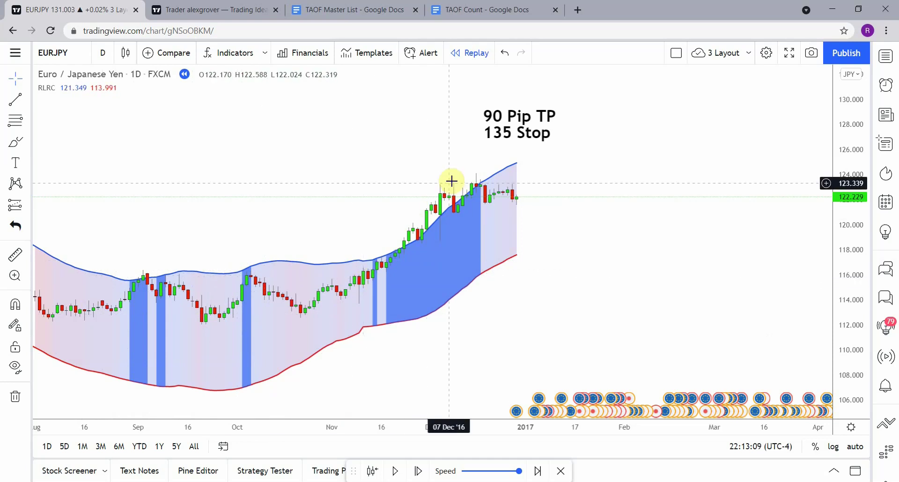
drag(427, 374, 411, 378)
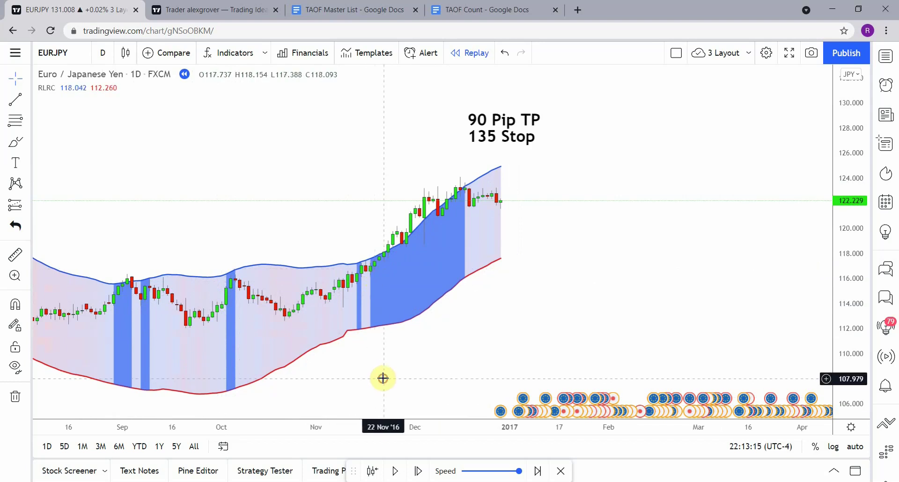
drag(382, 377, 777, 344)
drag(273, 348, 207, 339)
drag(612, 326, 371, 359)
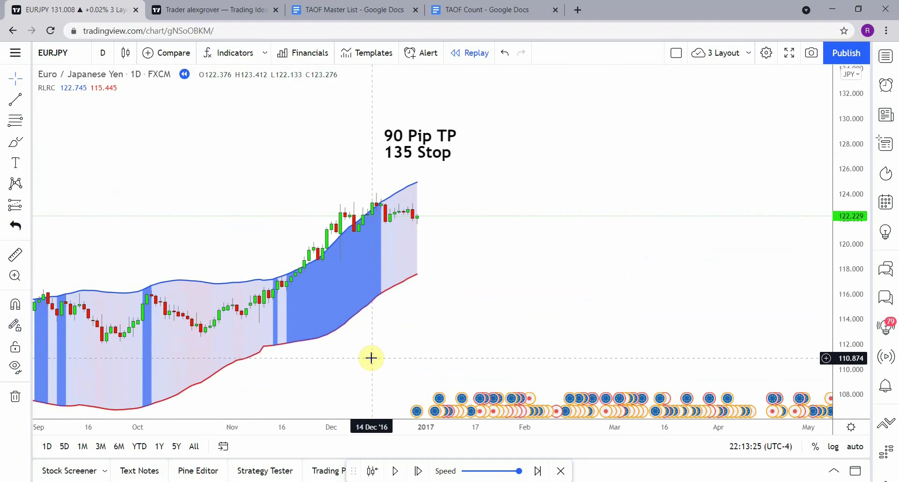
Step the replay forward to early February 2017, where price breaks below the channel with a red signal
click(418, 472)
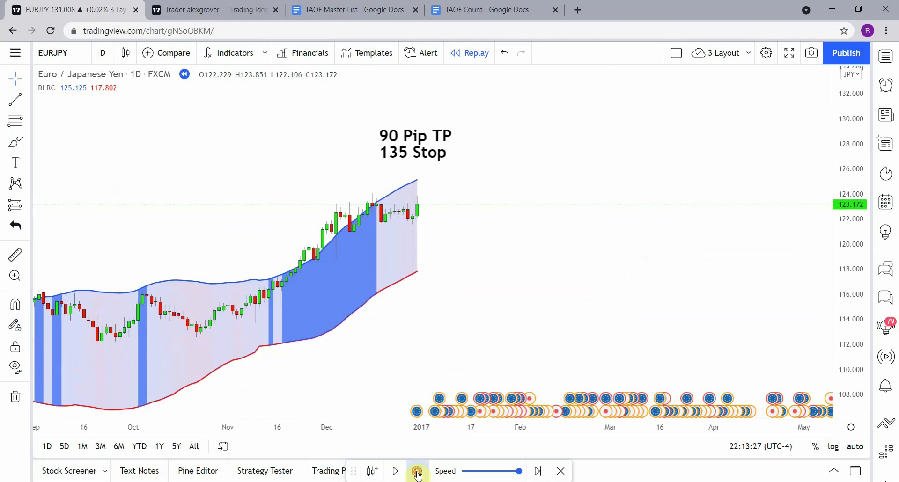
click(418, 471)
click(418, 471)
click(418, 472)
click(418, 471)
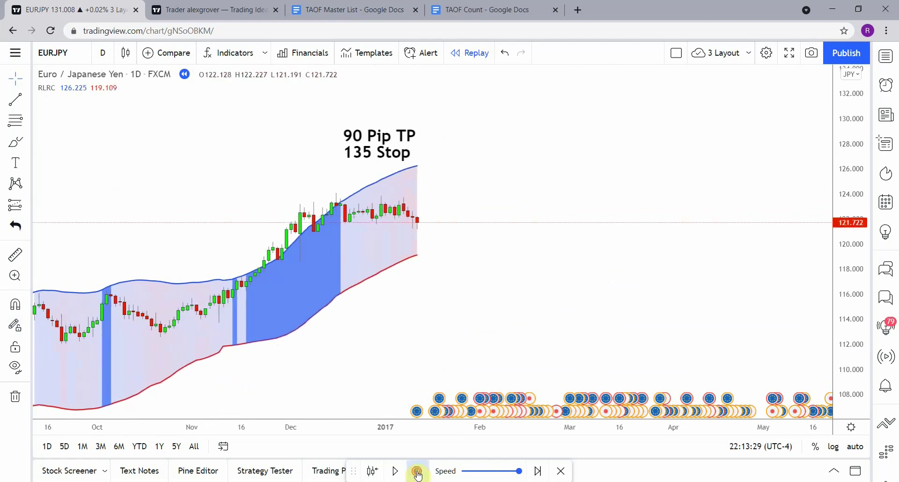
click(418, 472)
click(418, 471)
click(418, 472)
click(418, 471)
click(418, 472)
click(418, 472)
click(418, 471)
click(418, 471)
click(417, 472)
click(417, 472)
click(418, 471)
click(417, 472)
click(418, 472)
click(418, 471)
click(417, 472)
click(418, 471)
click(417, 471)
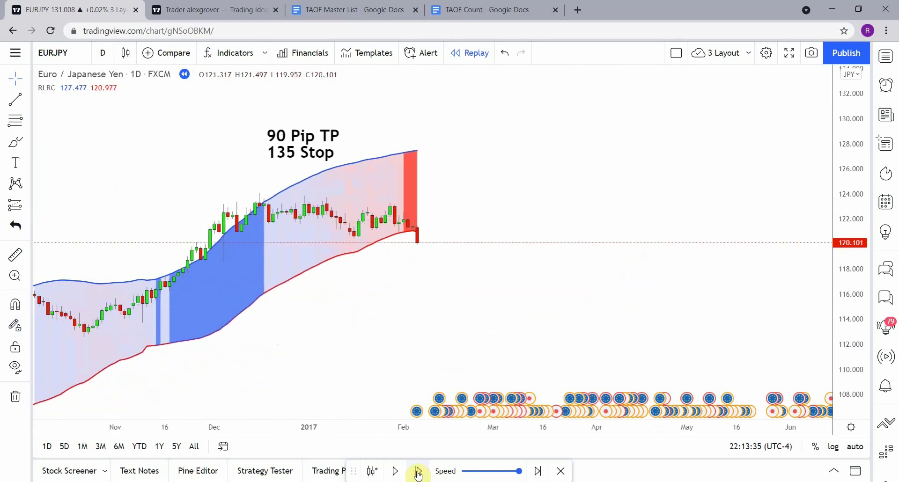
click(417, 472)
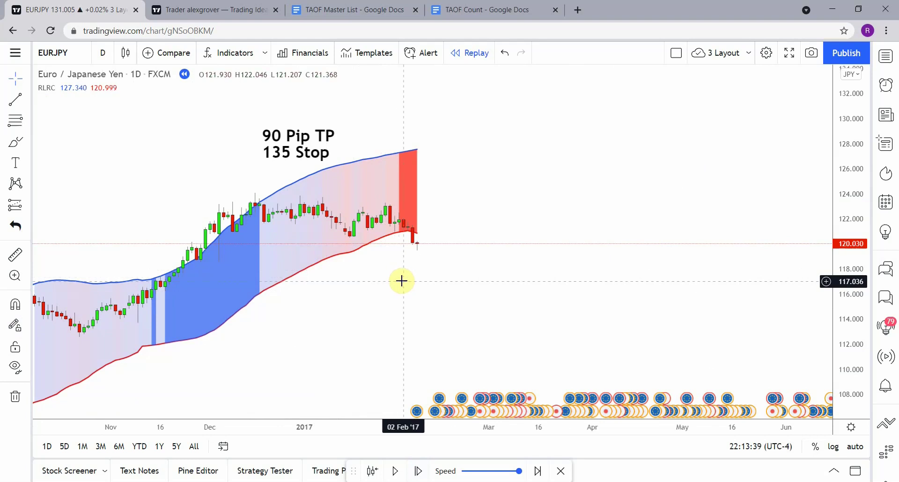
Mark the 02 Feb '17 signal with a green vertical line and measure the following drop of about -1.681
click(15, 104)
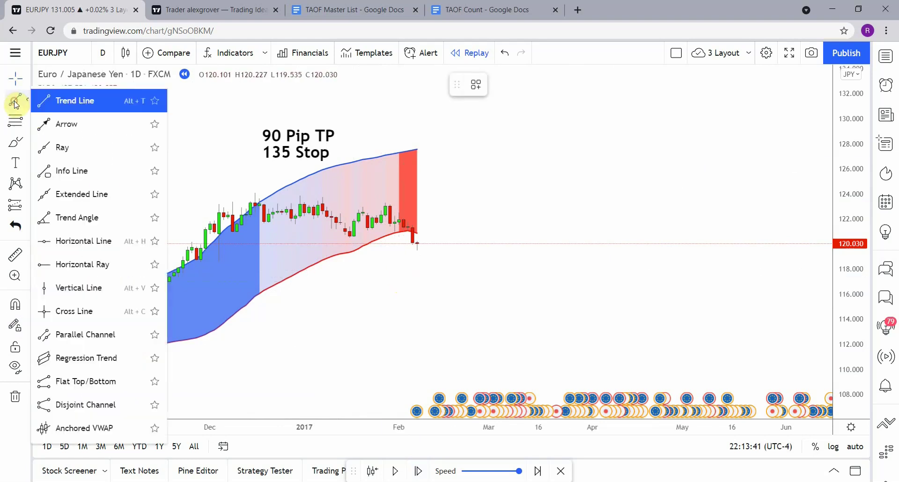
click(60, 287)
click(402, 257)
drag(371, 279, 370, 272)
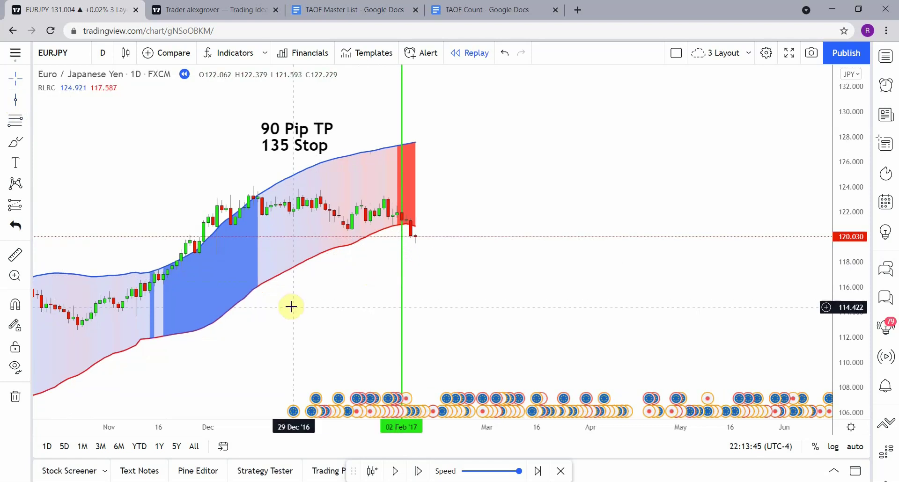
click(9, 258)
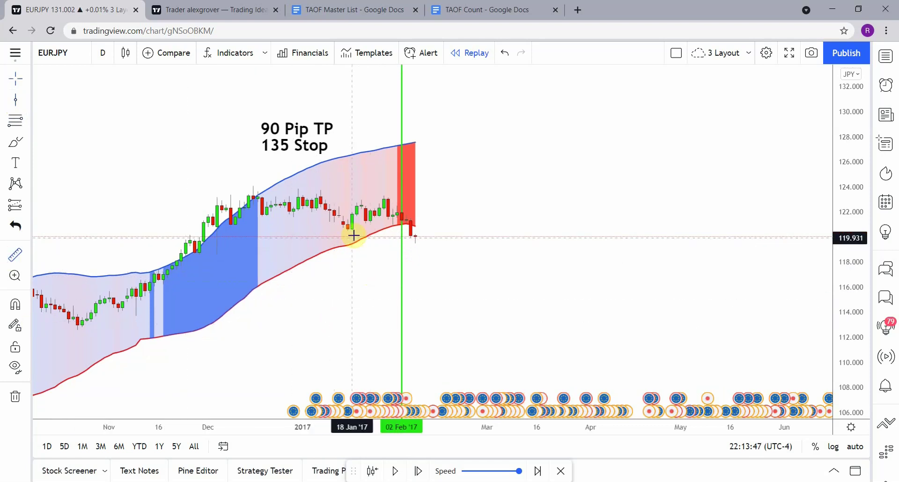
drag(392, 220, 393, 245)
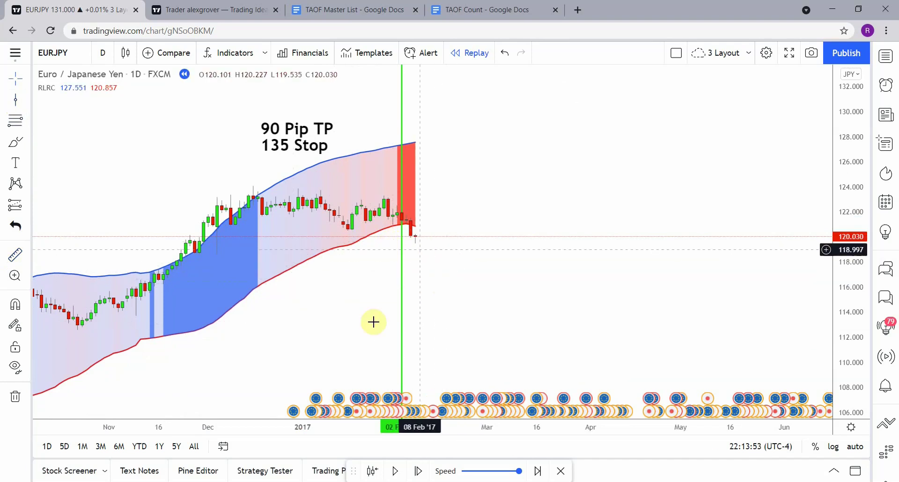
Play the replay a few candles, then mark 16 Feb '17 with a green vertical line
click(396, 472)
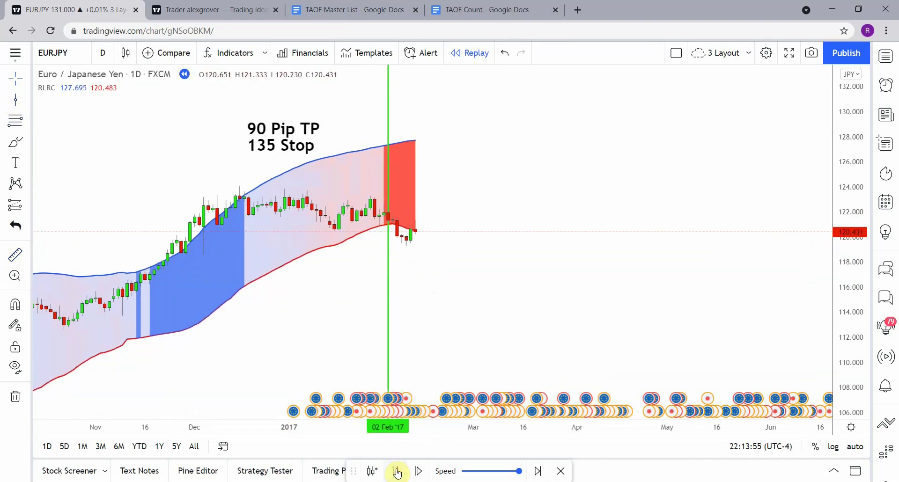
click(400, 459)
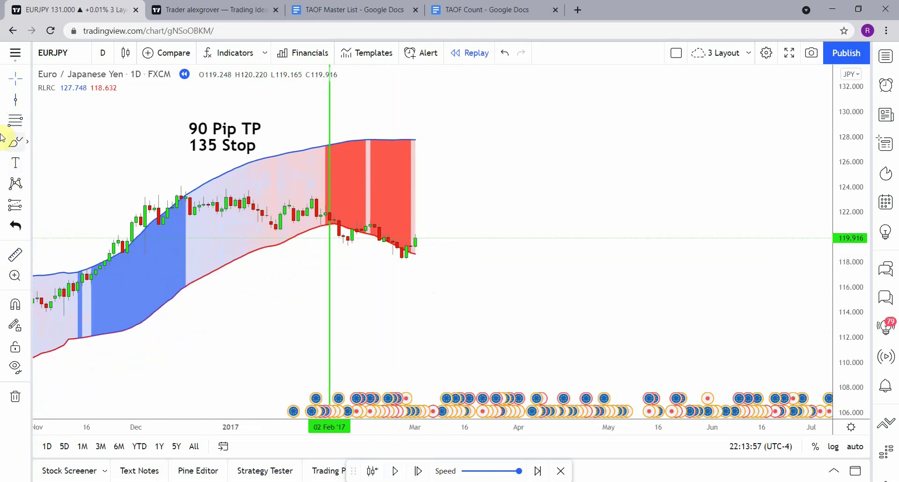
click(375, 261)
click(236, 217)
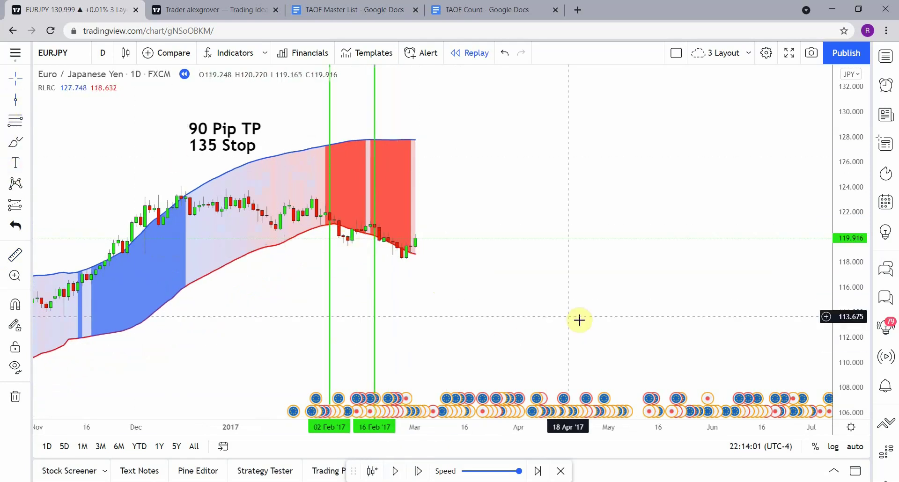
drag(583, 317, 613, 313)
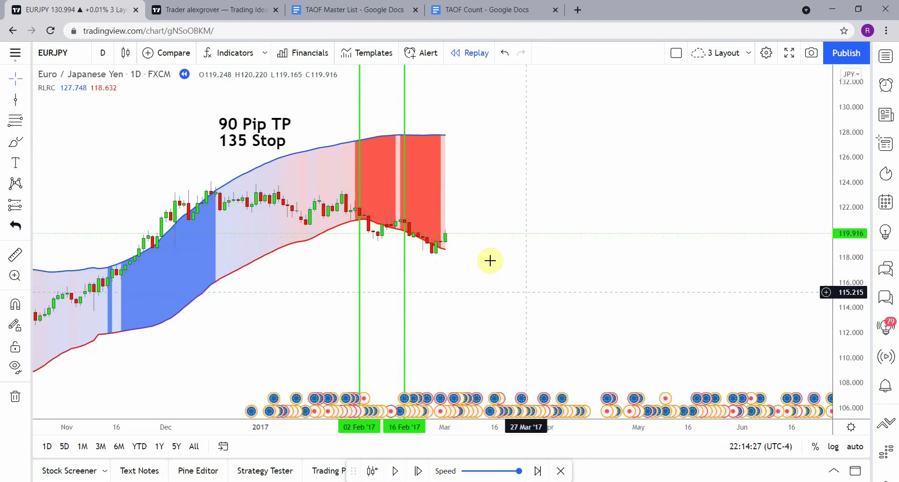
Step and play the replay into early April, then mark 05 Apr '17 with a green vertical line
scroll(487, 316, right, 2)
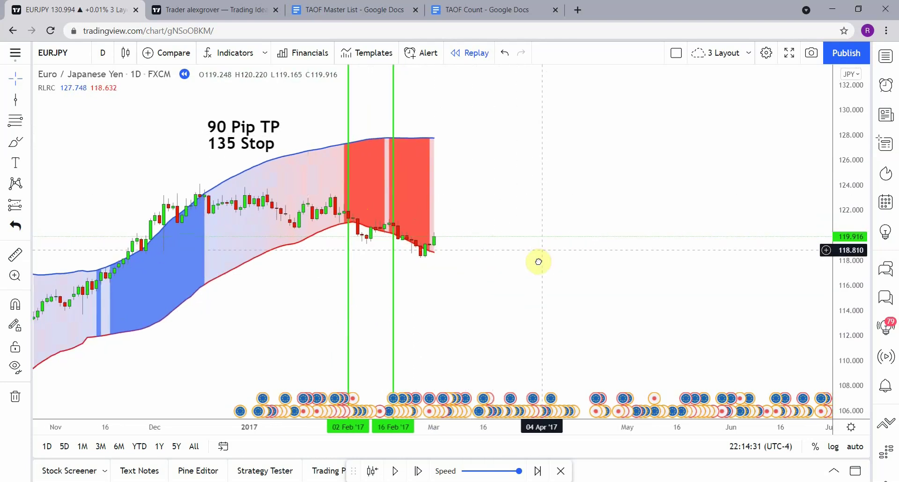
scroll(595, 262, right, 1)
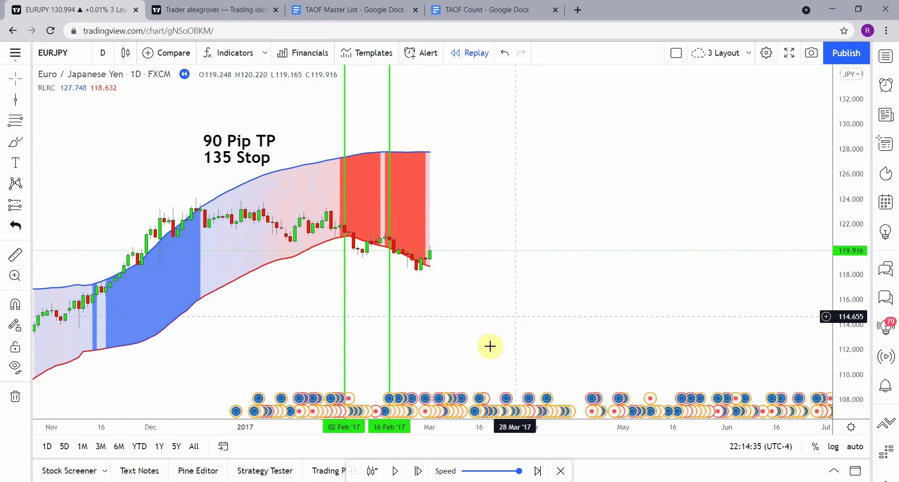
click(420, 472)
click(420, 472)
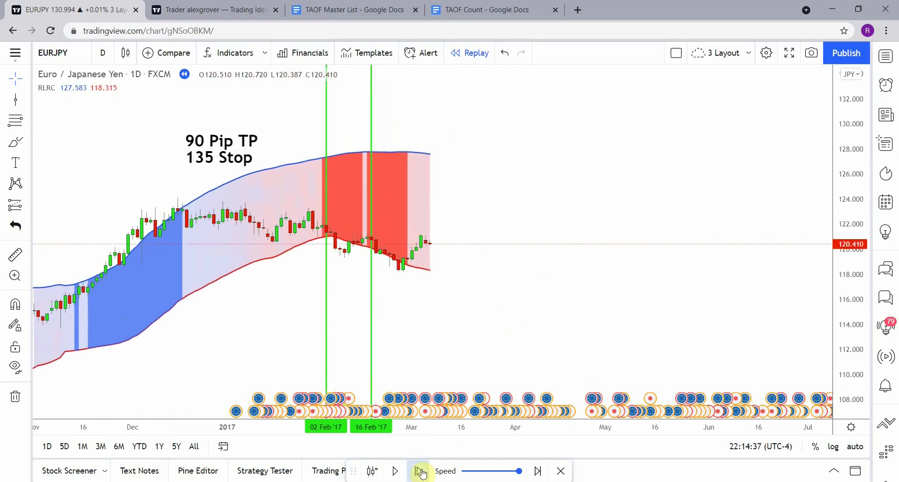
click(420, 471)
click(420, 472)
click(420, 472)
click(420, 472)
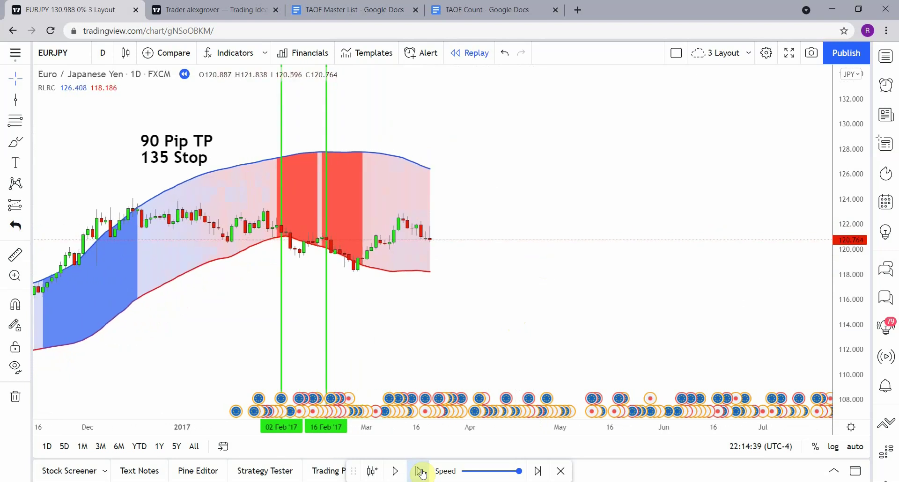
click(421, 472)
click(395, 472)
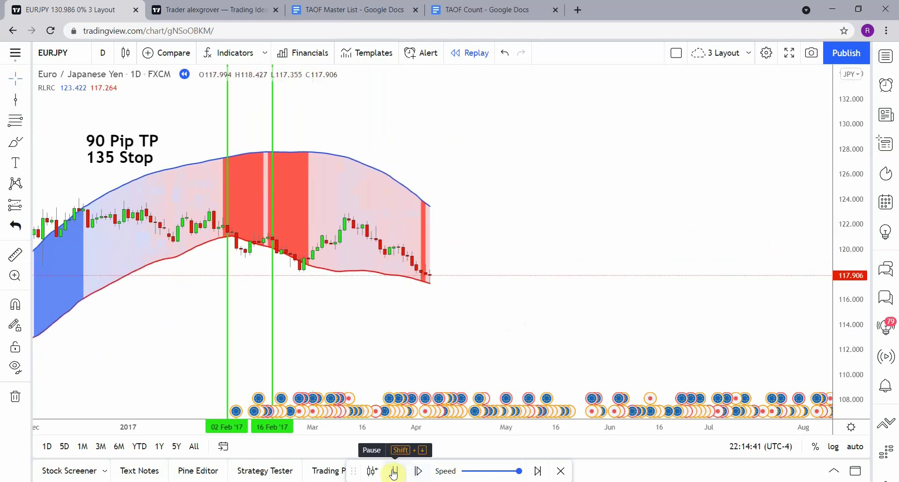
click(393, 471)
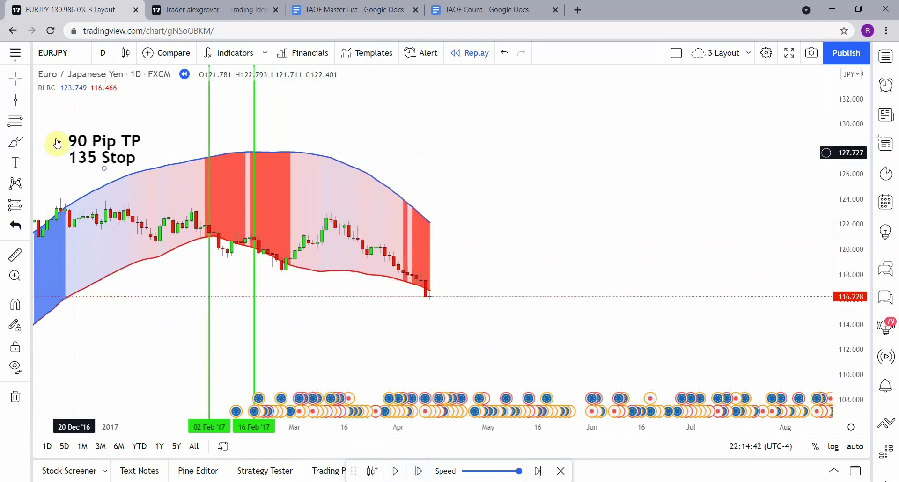
click(405, 298)
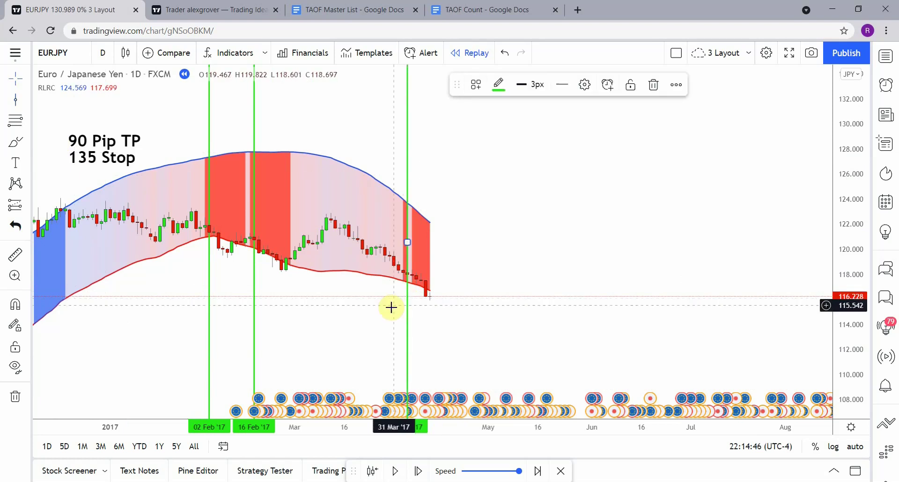
Measure the late-March drop near the channel's lower edge, then advance the replay one day to about 12 Apr
click(14, 255)
click(392, 274)
drag(392, 274, 394, 289)
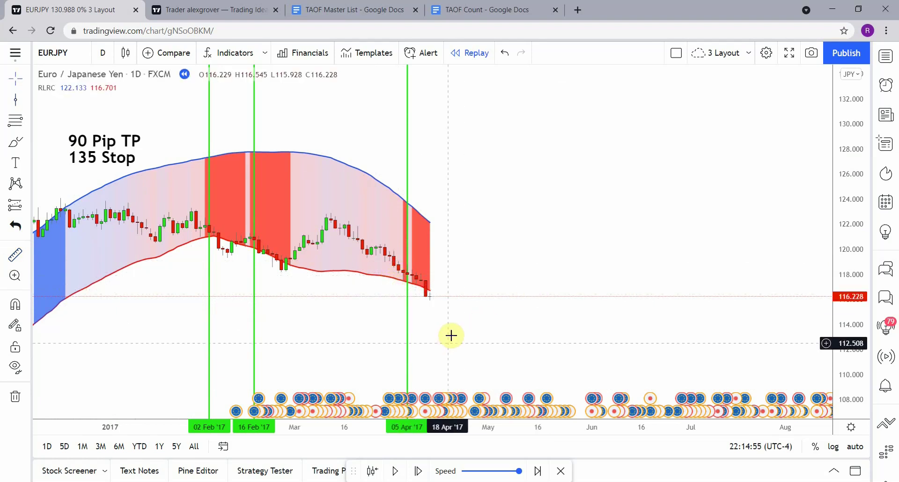
mouse_move(519, 243)
mouse_down()
mouse_move(523, 235)
mouse_move(520, 245)
mouse_up()
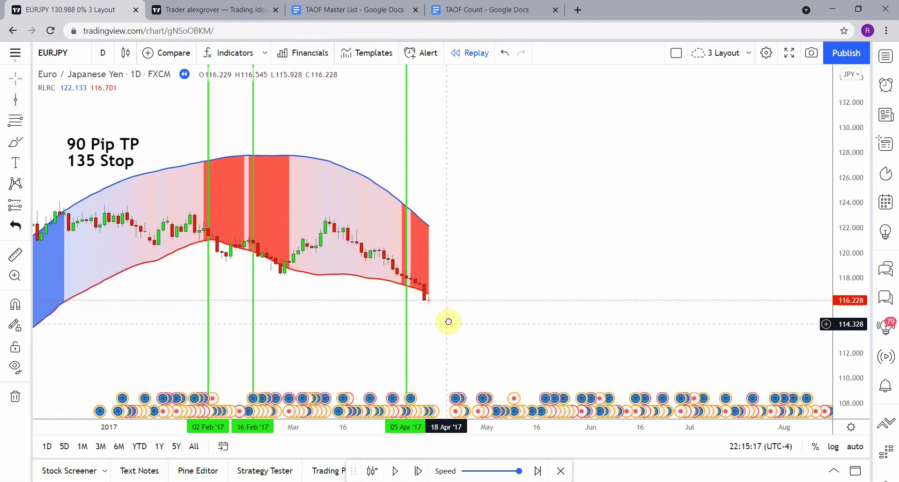
key(shift+Right)
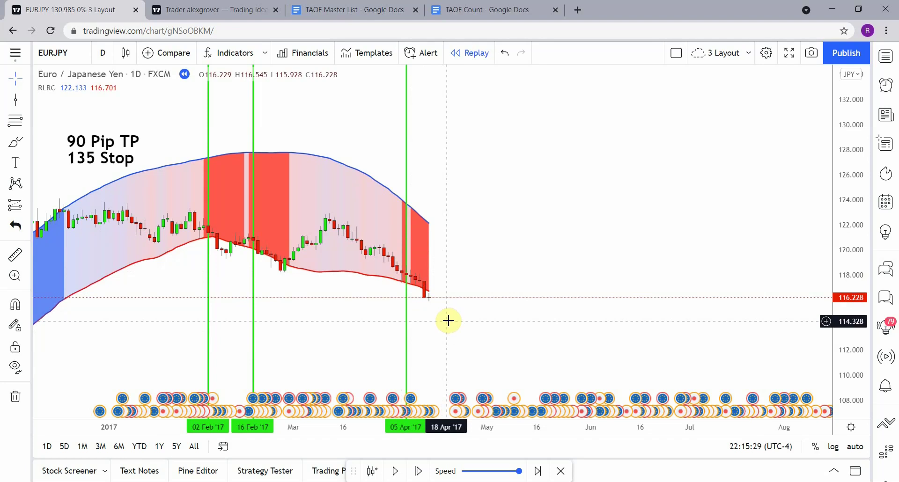
Run the replay on through 2017, pausing at the 10 Aug and 22 Nov '17 signals
click(395, 471)
click(396, 471)
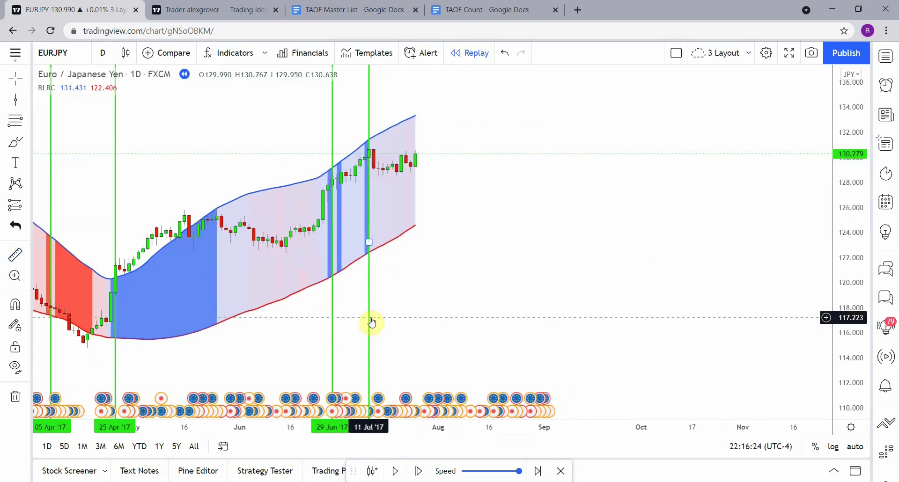
click(396, 471)
click(393, 473)
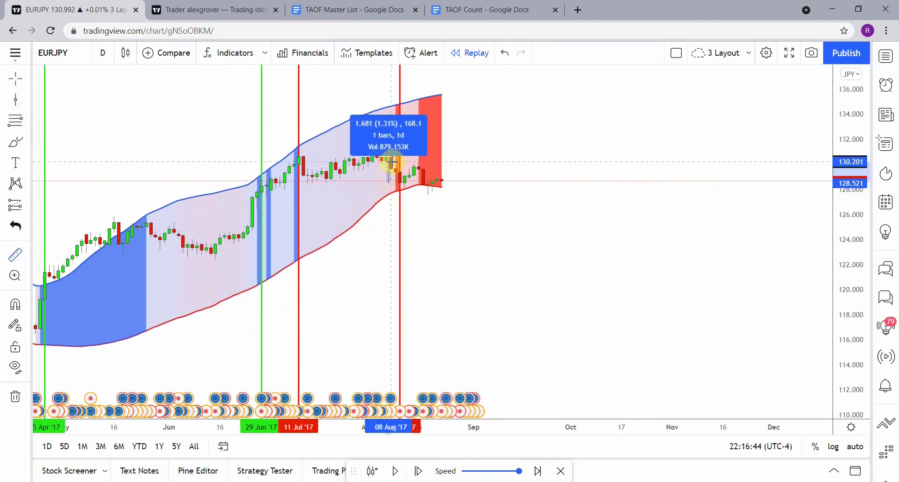
key(shift+Down)
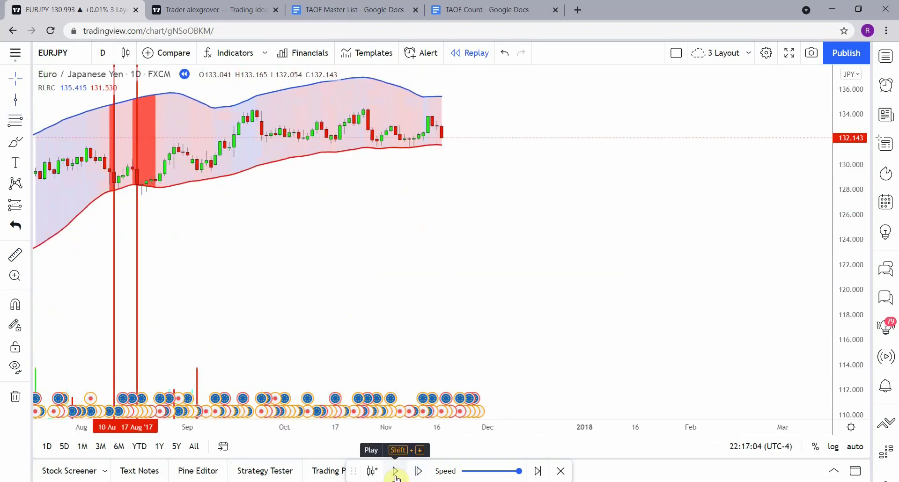
click(423, 298)
Stop the replay in early January 2018 with price near 135.39
key(shift+Down)
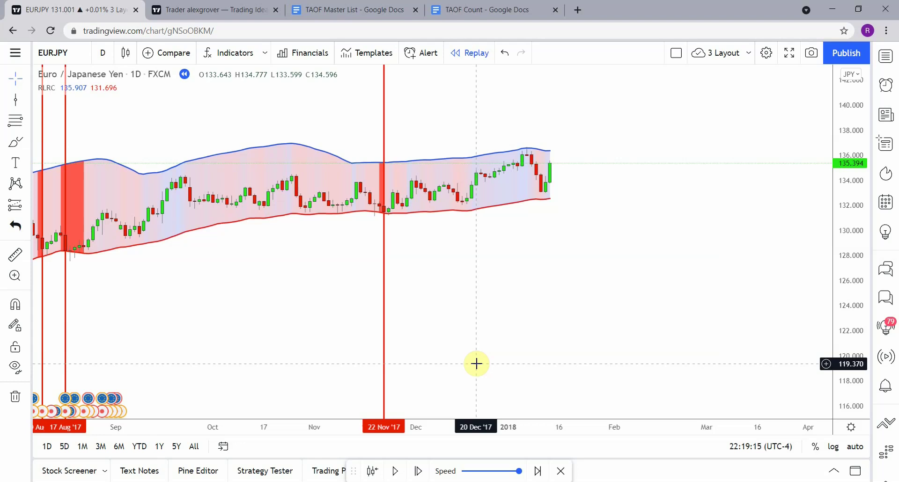
Zoom, rescale and pan the EURJPY chart to show every 2017 signal line, 02 Feb through 22 Nov
scroll(361, 327, down, 5)
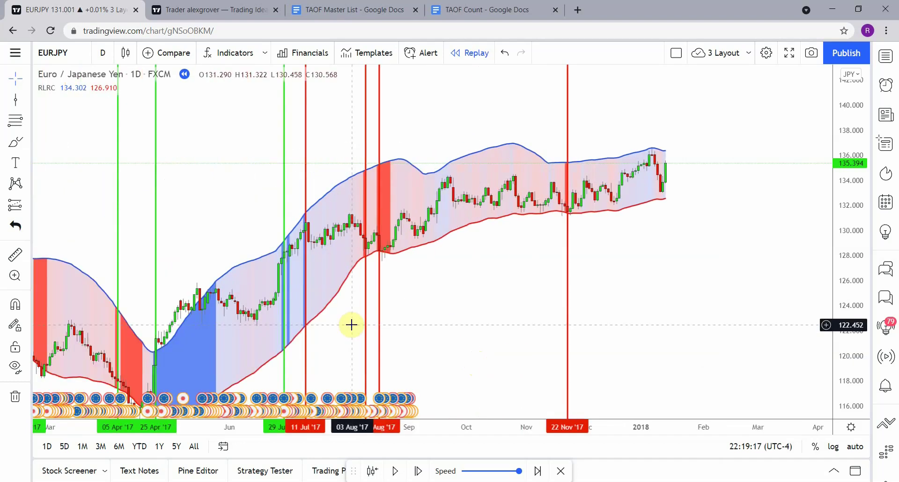
drag(850, 101, 850, 155)
drag(693, 291, 799, 272)
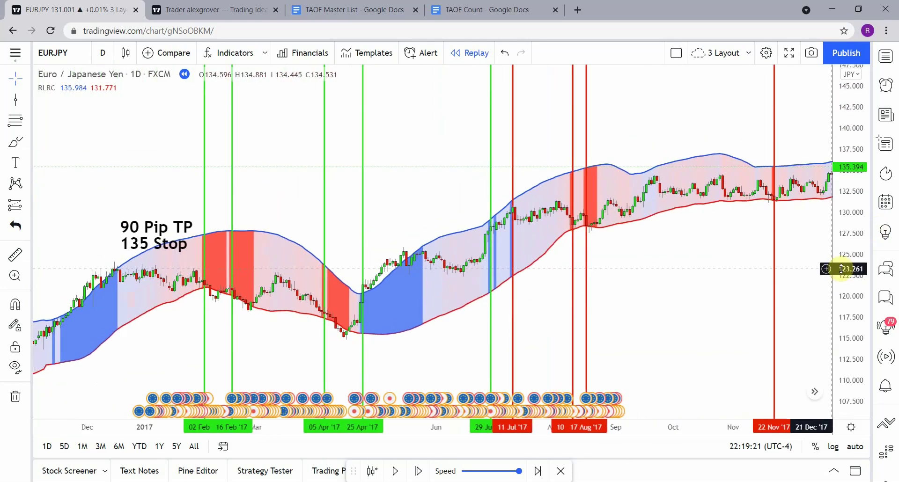
scroll(660, 301, up, 3)
drag(650, 295, 683, 297)
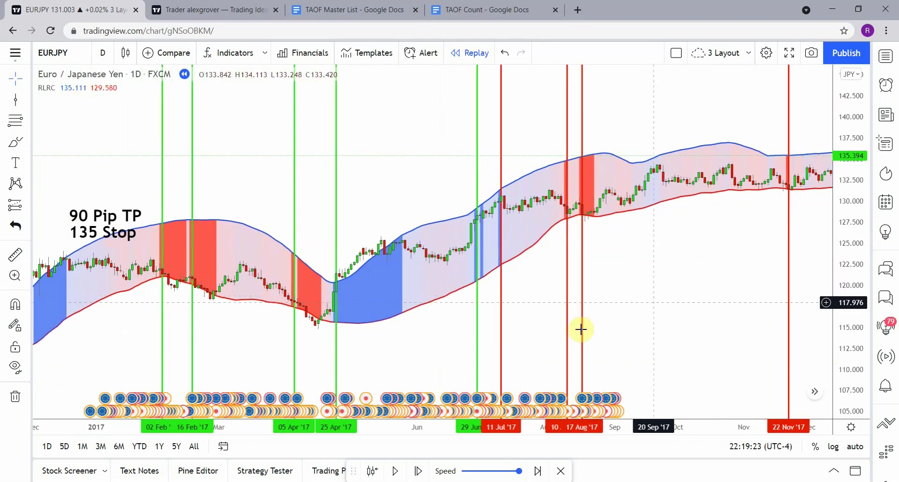
drag(432, 430, 410, 432)
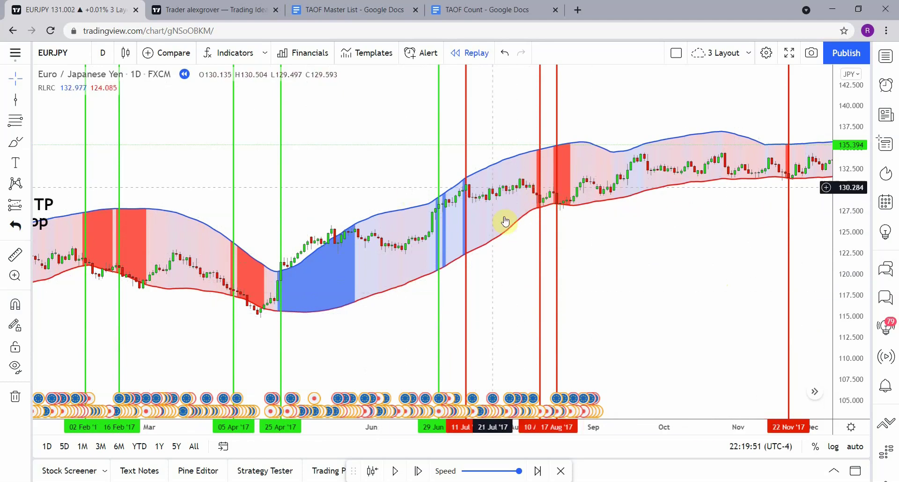
mouse_move(661, 274)
mouse_down()
mouse_move(663, 291)
mouse_move(662, 269)
mouse_up()
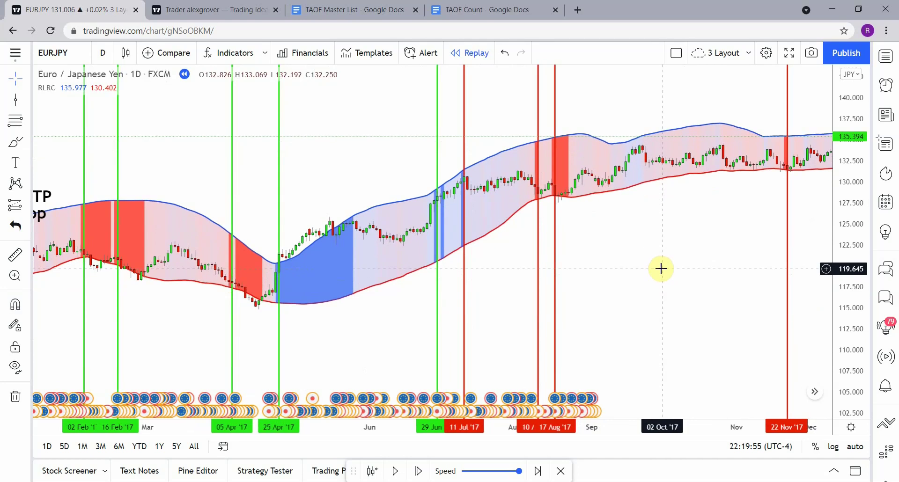